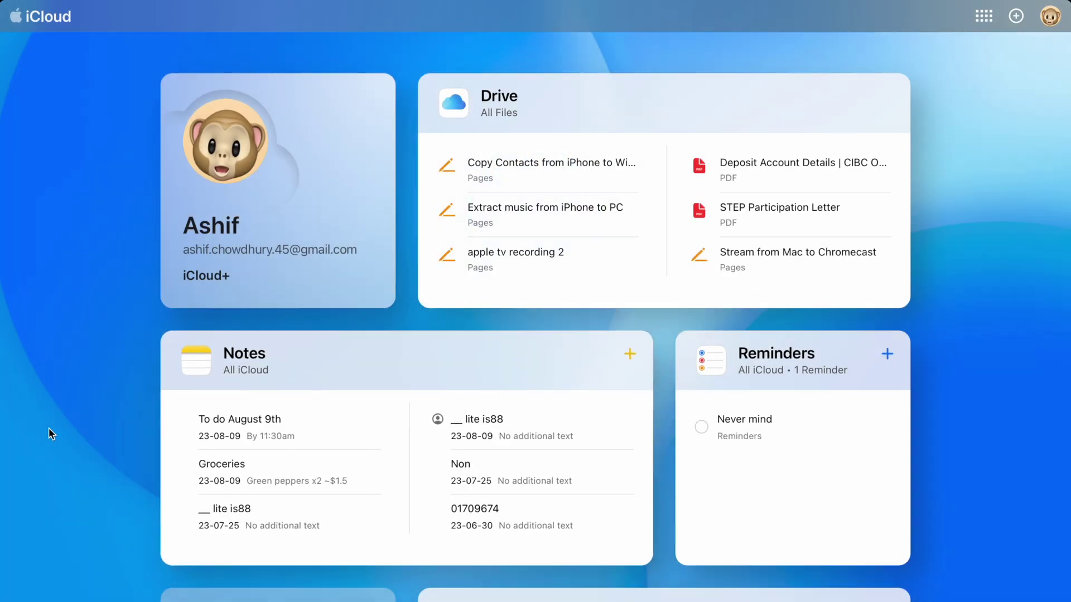
Open iCloud Photos and select five thumbnails from the 9 Aug 2023 set
scroll(49, 427, down, 5)
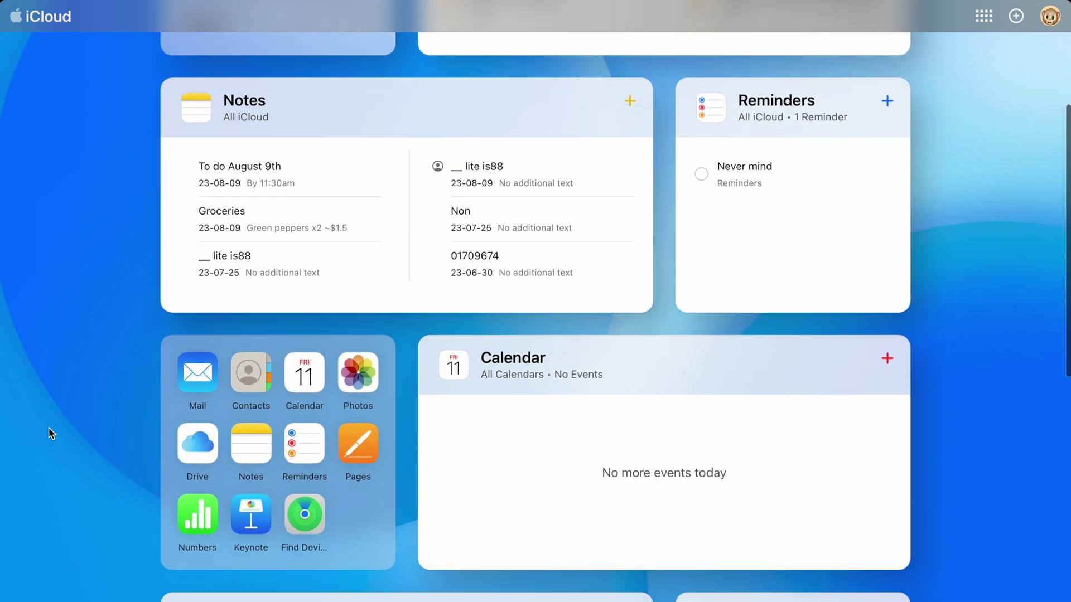
click(368, 357)
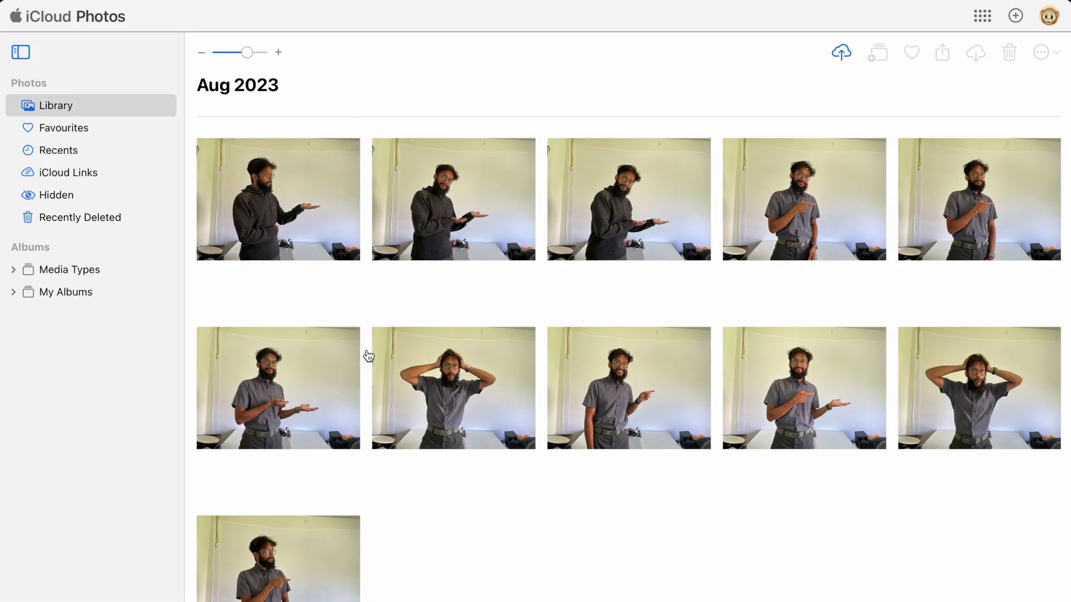
click(371, 357)
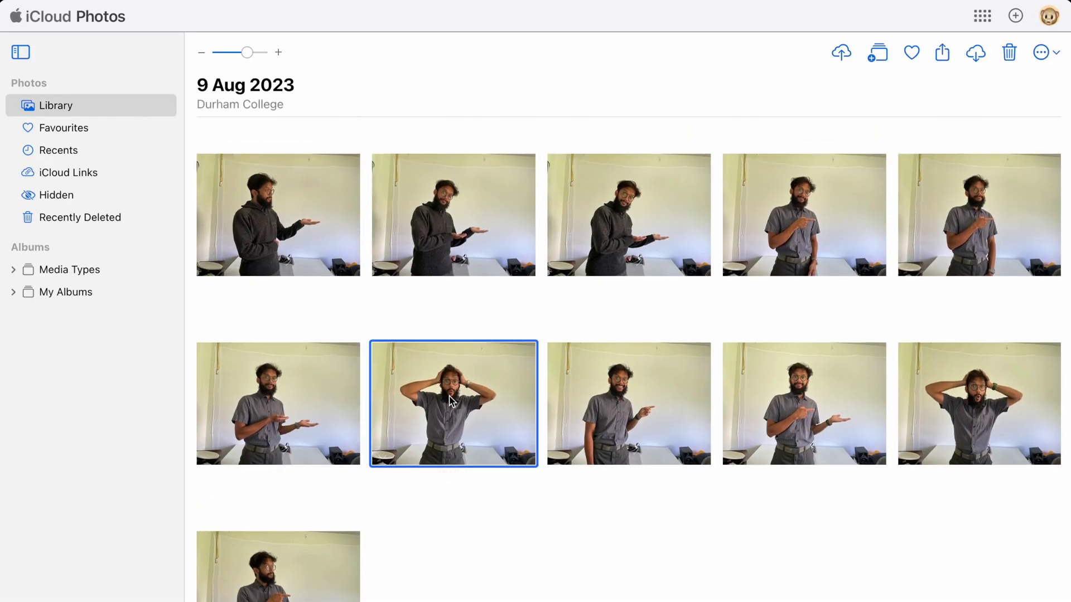
super+click(566, 393)
super+click(664, 192)
super+click(440, 222)
super+click(352, 233)
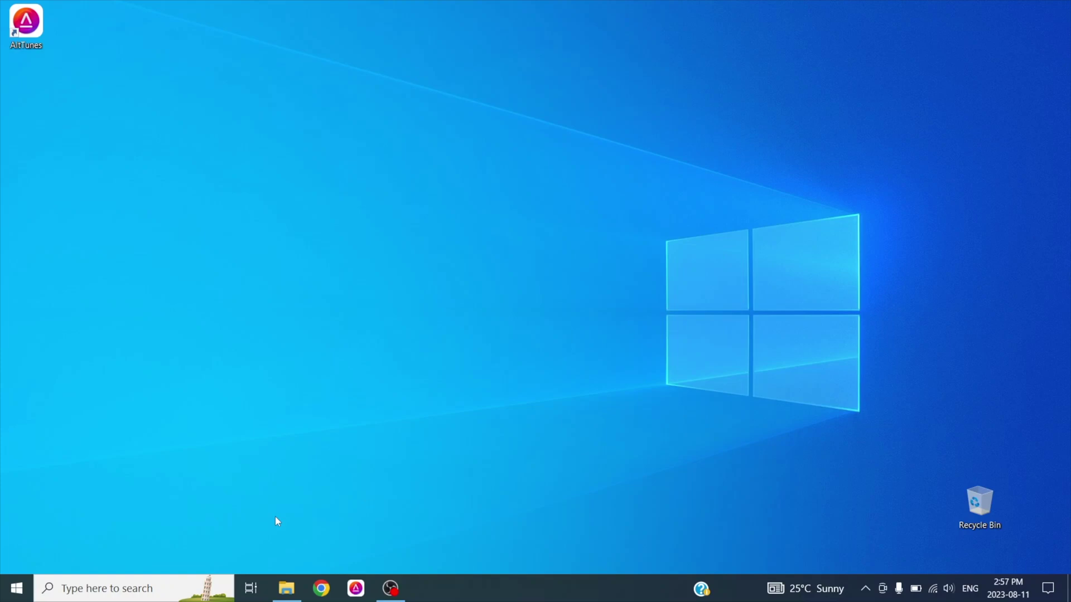
In File Explorer, expand This PC and open the connected Apple iPhone
click(286, 599)
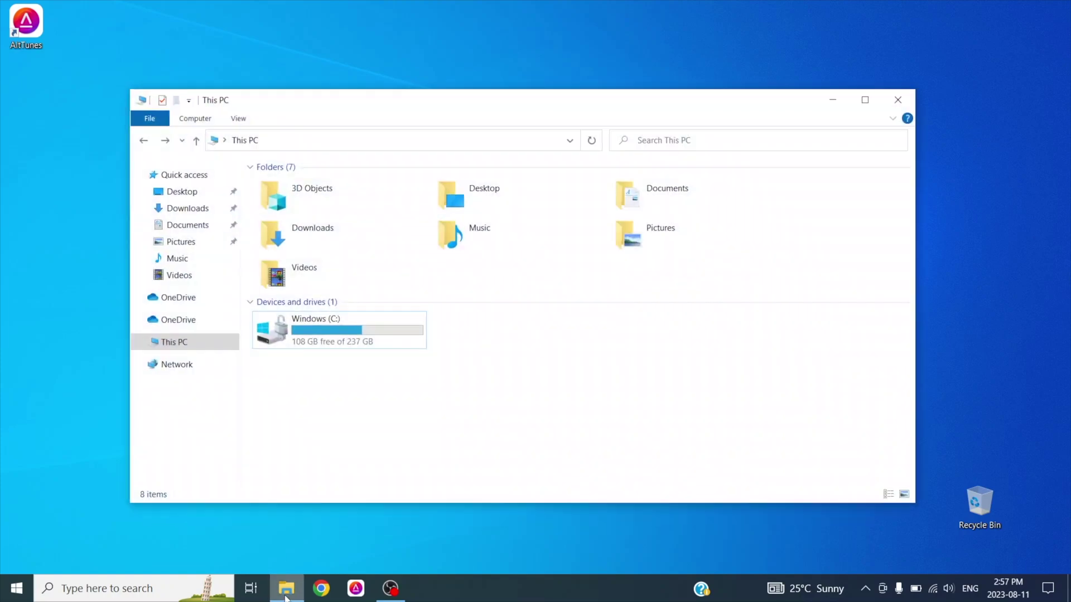
click(138, 341)
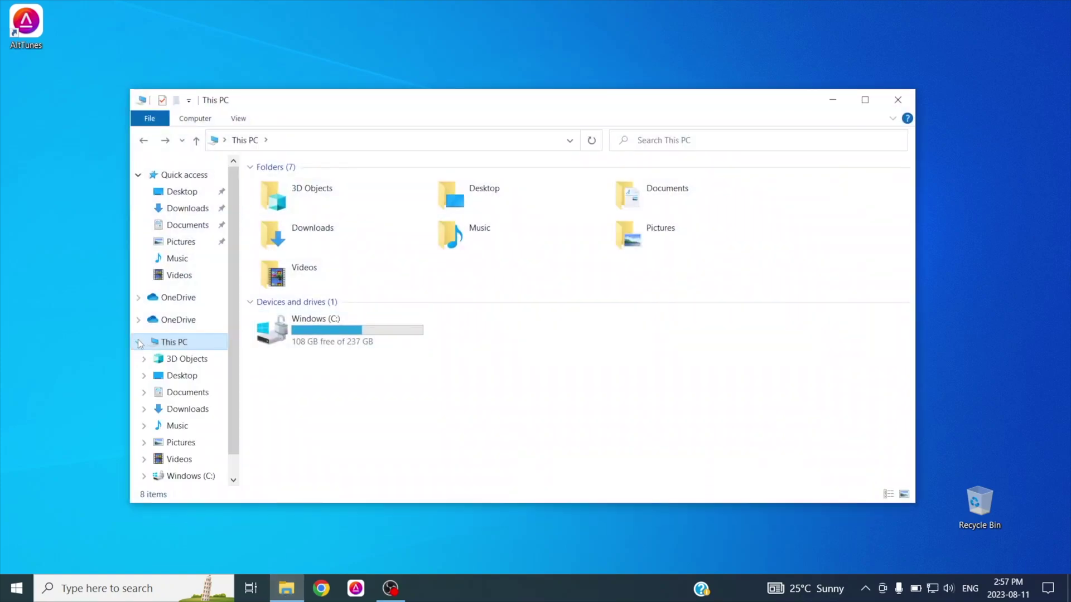
scroll(163, 380, down, 1)
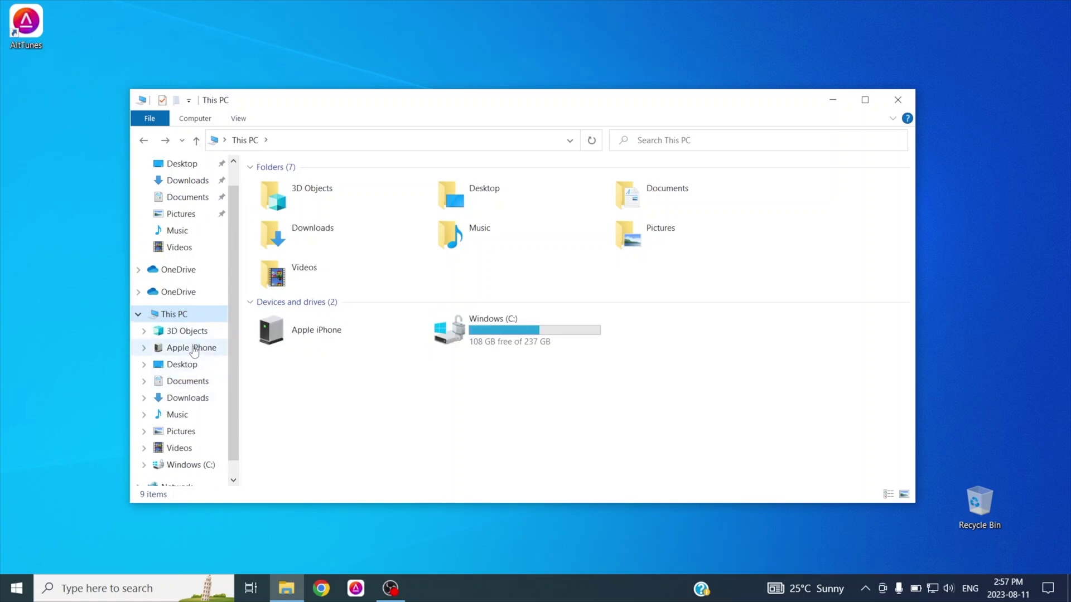
click(193, 349)
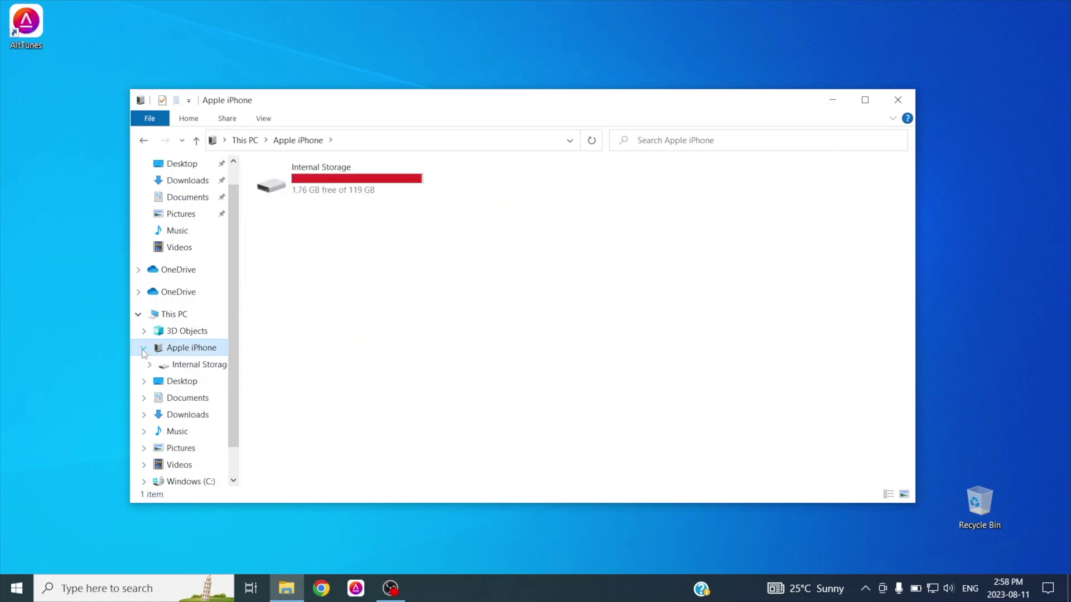
Go to Internal Storage > DCIM > 202308_ and select the photo BIFV3256
double_click(344, 168)
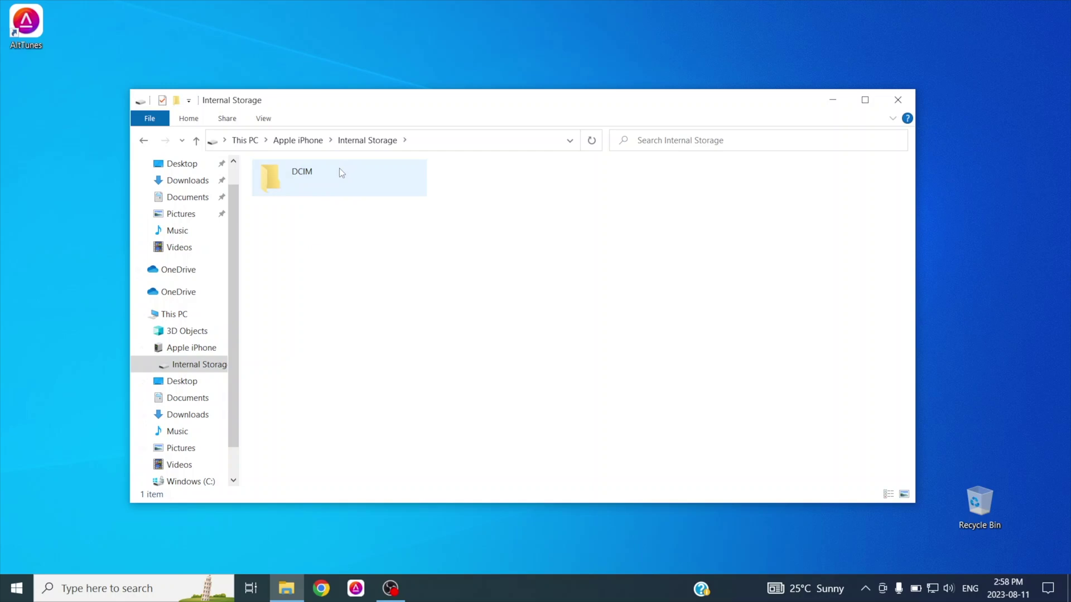
click(339, 168)
double_click(312, 176)
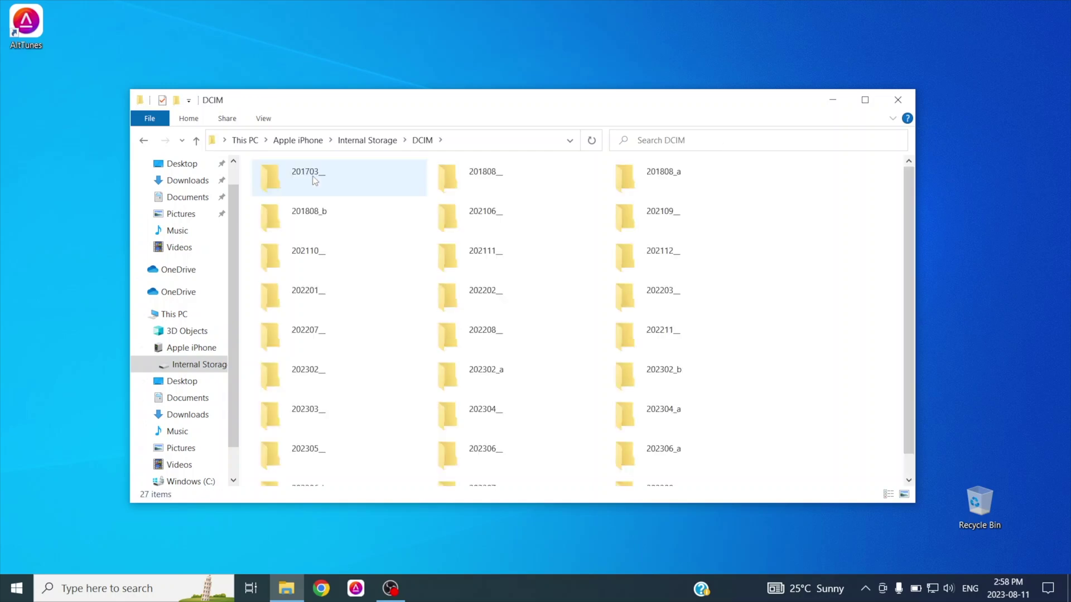
scroll(501, 330, down, 2)
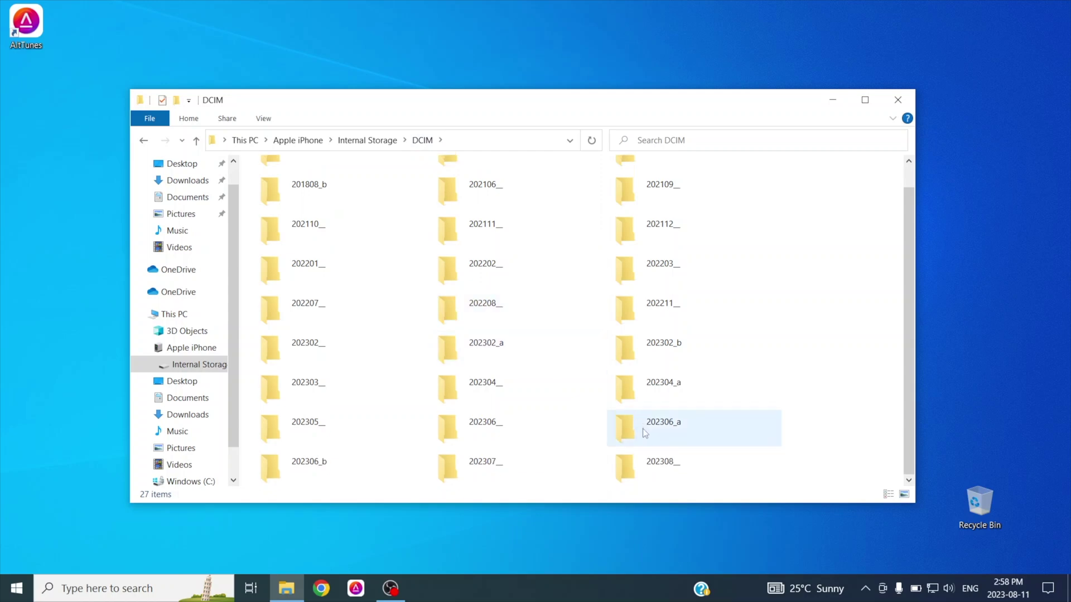
double_click(627, 472)
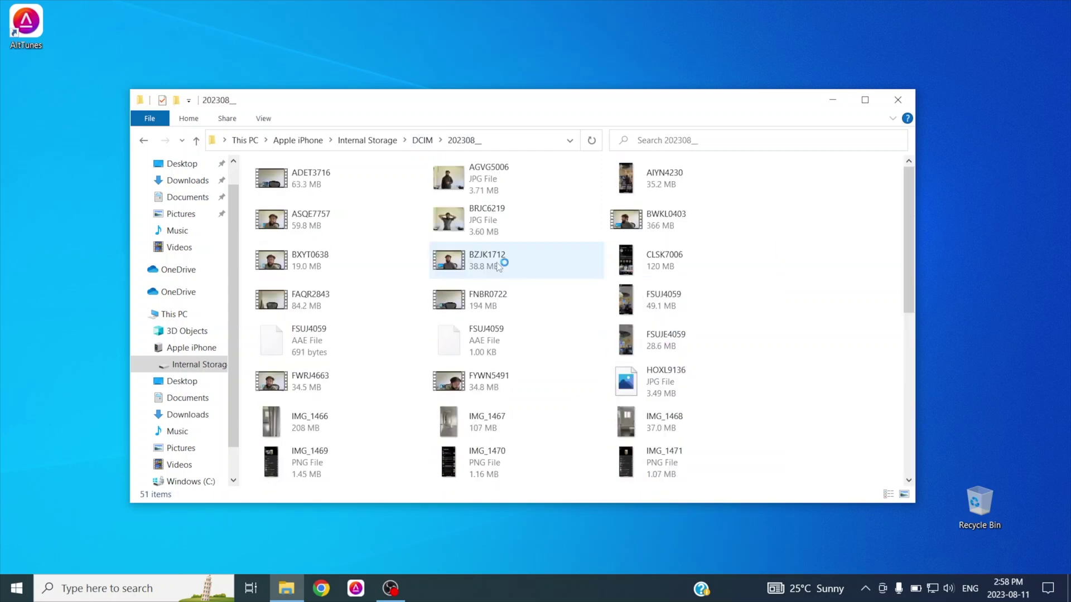
click(484, 273)
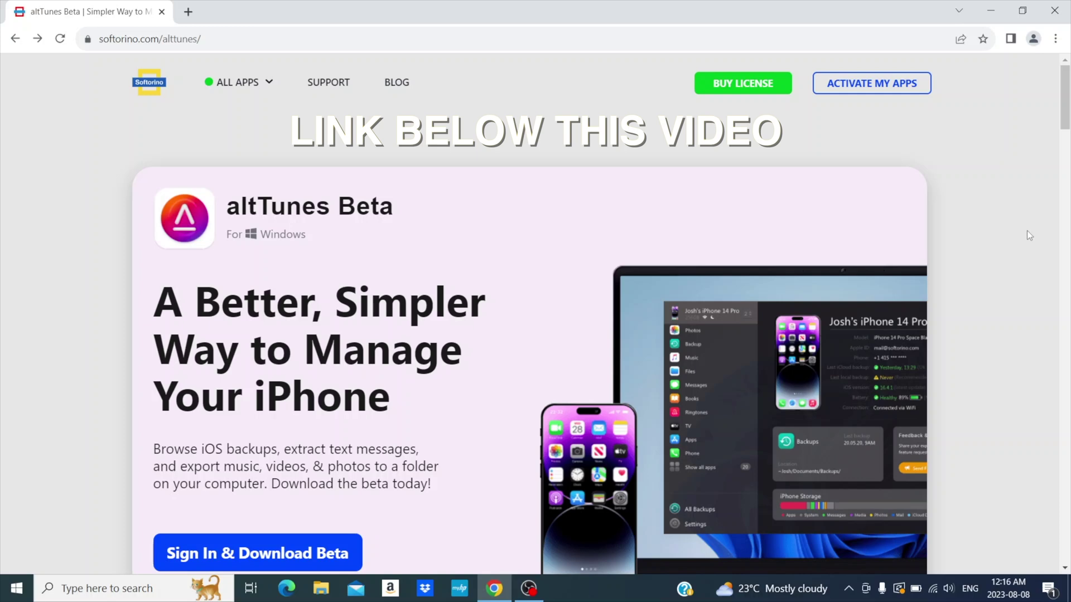
Go to the altTunes Sign In & Download Beta page on softorino.com
scroll(1027, 231, down, 3)
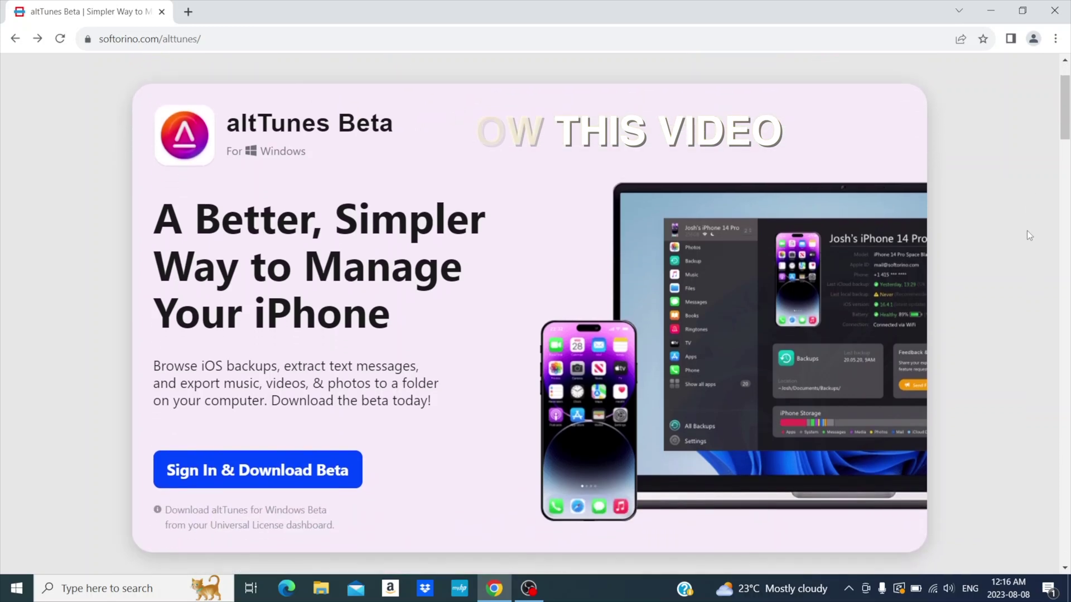
scroll(1026, 230, down, 2)
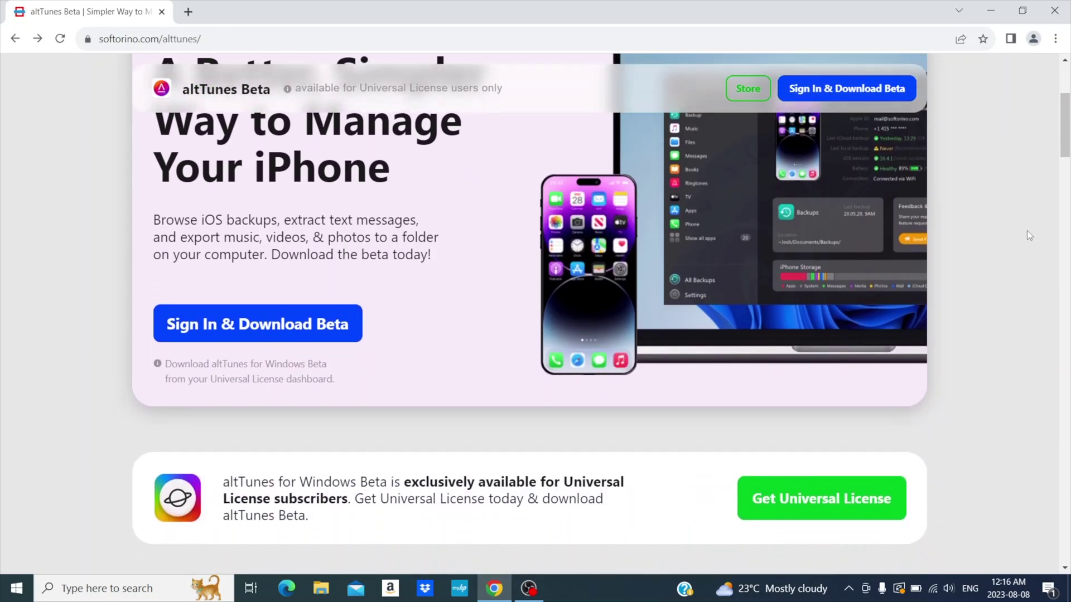
click(332, 324)
scroll(401, 329, down, 1)
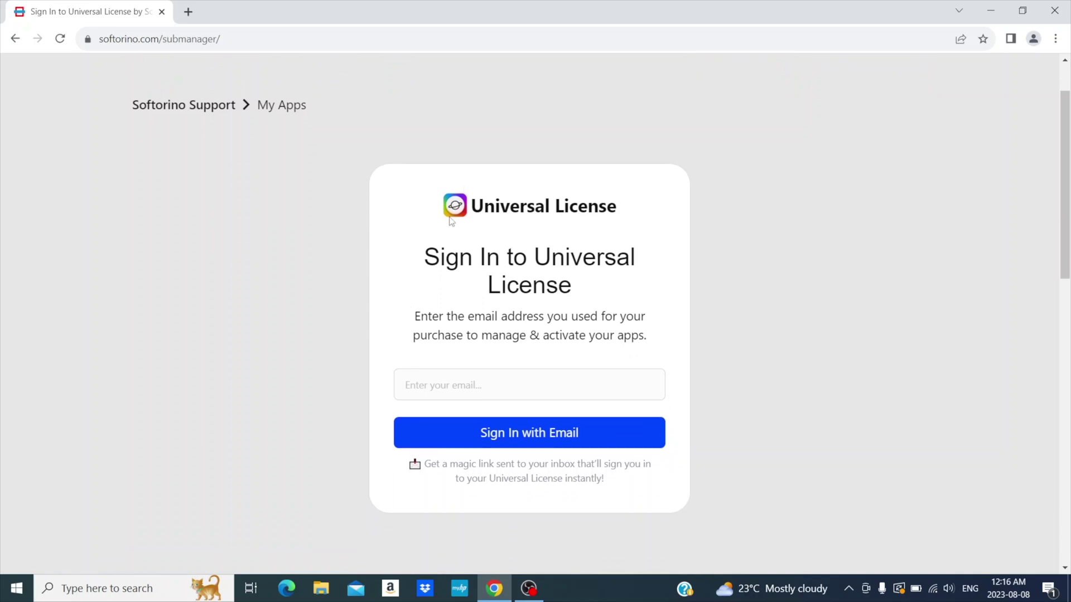
scroll(324, 119, up, 1)
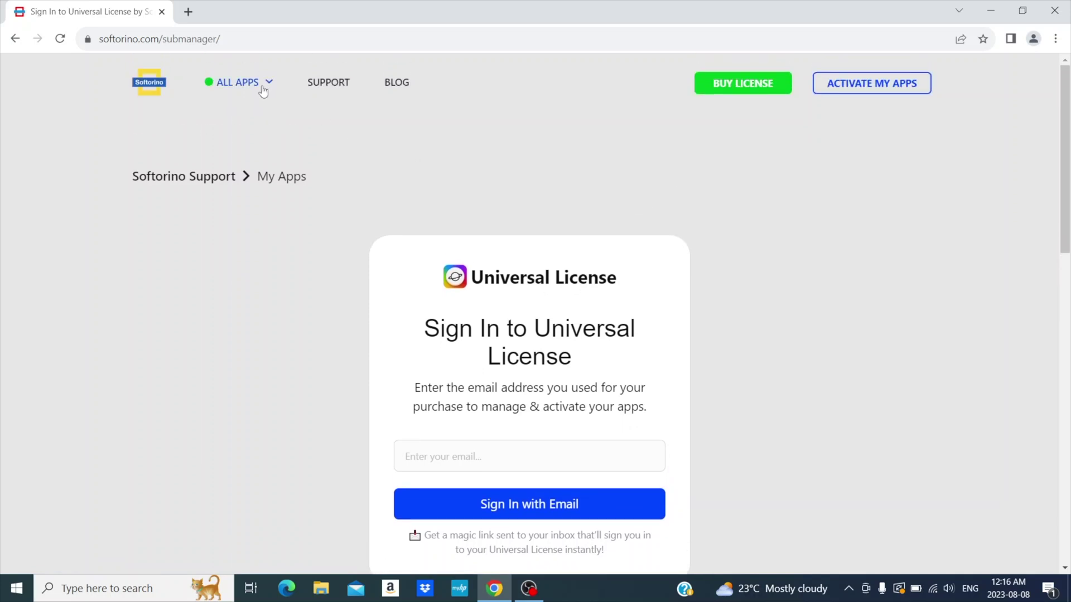
Browse the Universal License app list, then minimize the browser to reach the desktop
mouse_move(263, 91)
click(526, 132)
scroll(72, 339, down, 1)
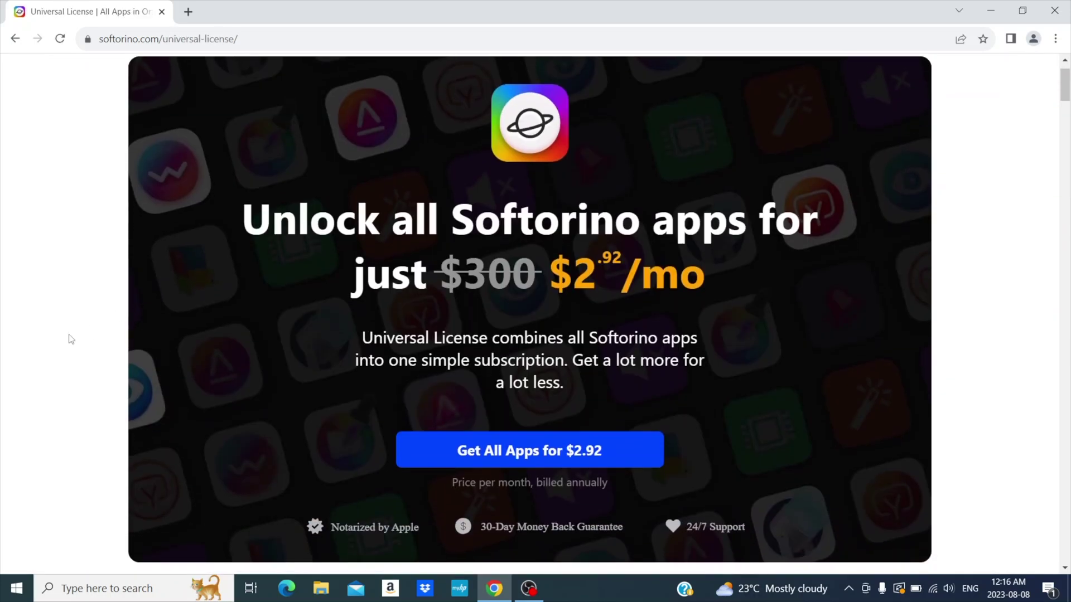
scroll(71, 339, down, 3)
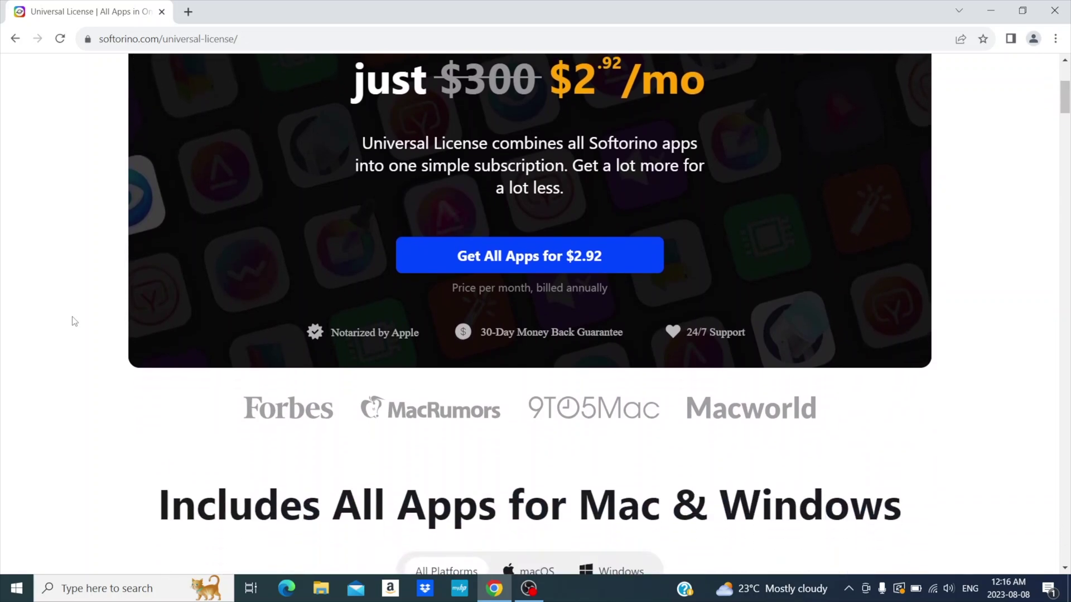
scroll(74, 322, down, 4)
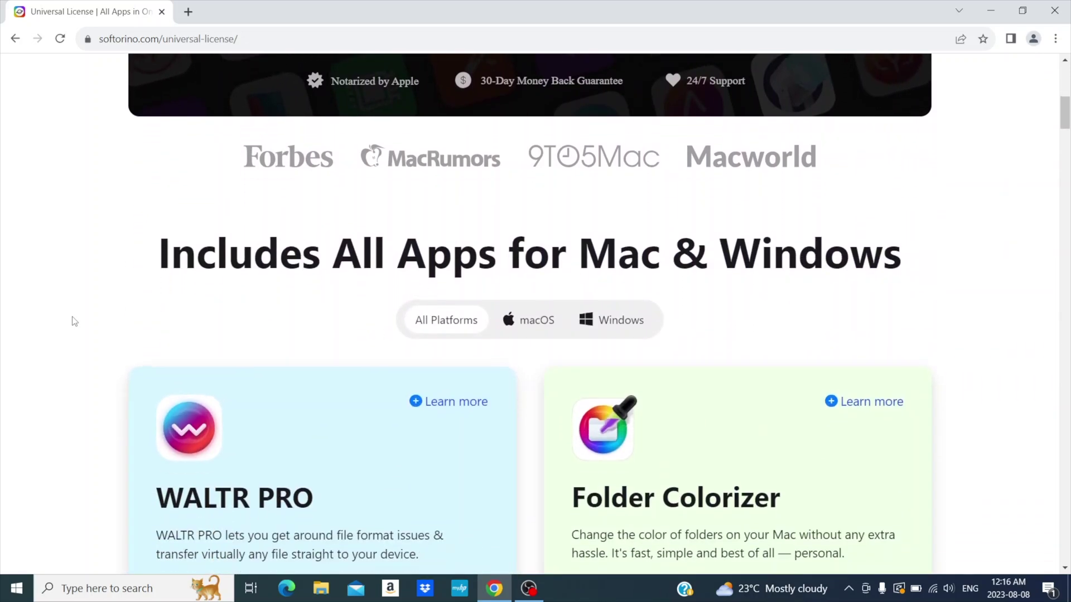
scroll(74, 322, down, 4)
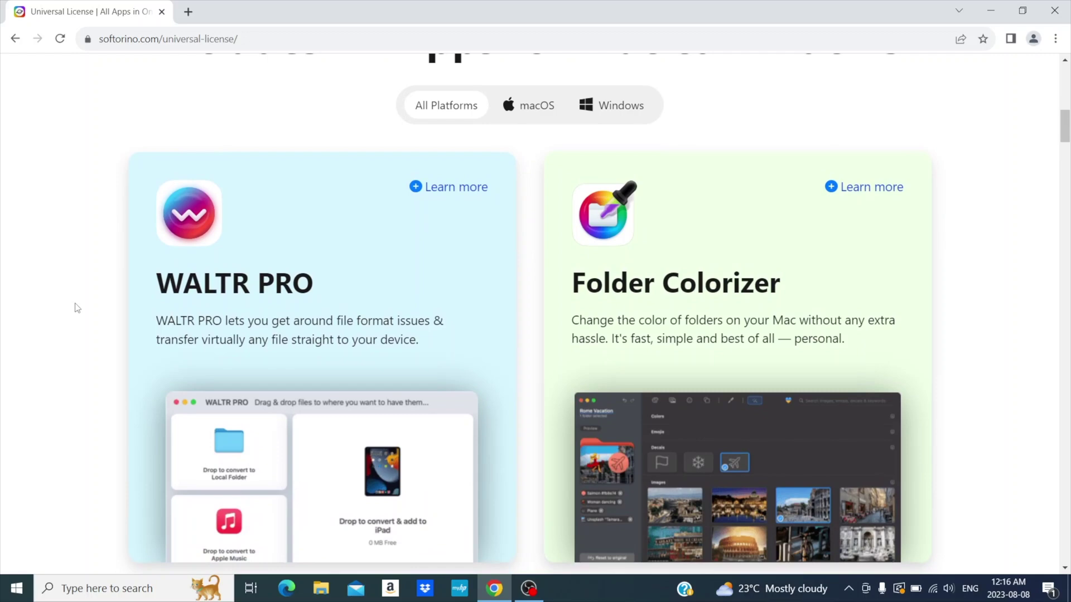
scroll(77, 308, down, 4)
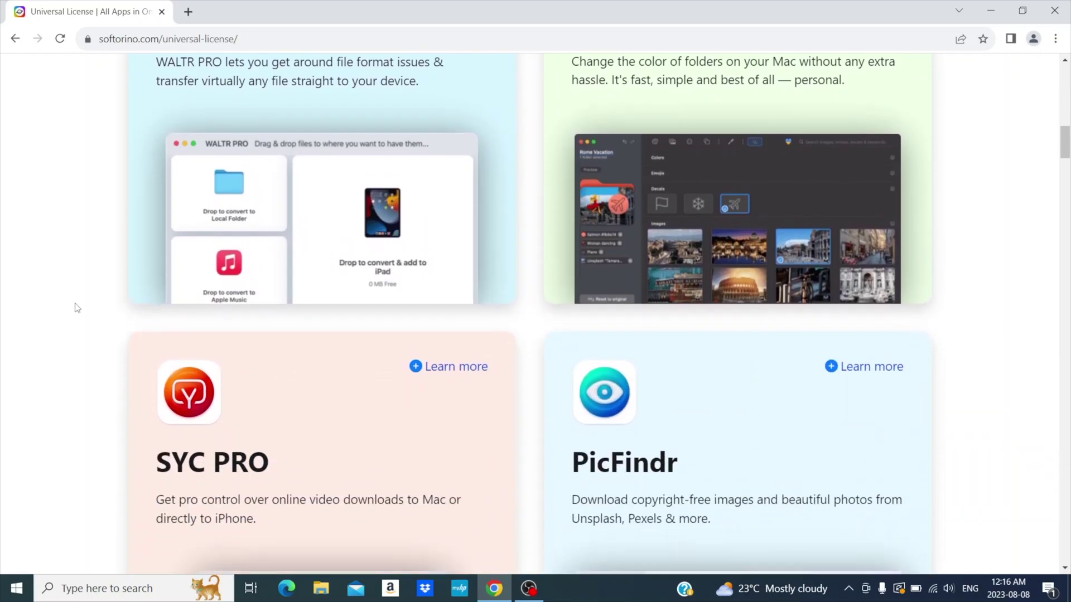
scroll(783, 124, down, 1)
click(991, 10)
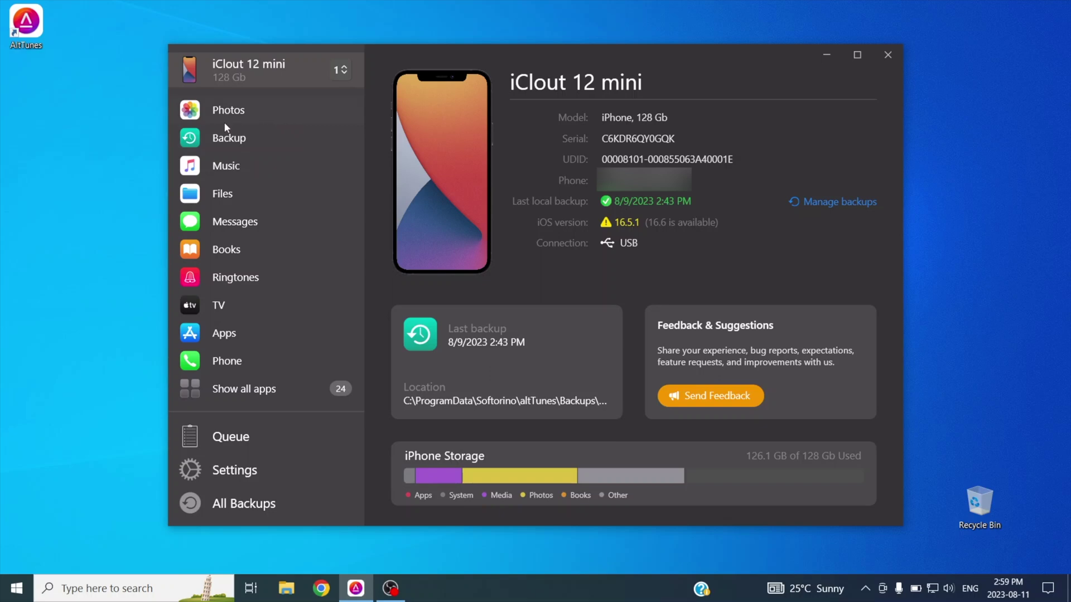
Select four photos in the altTunes Photos grid and export them to the Desktop with Export to Folder
click(242, 112)
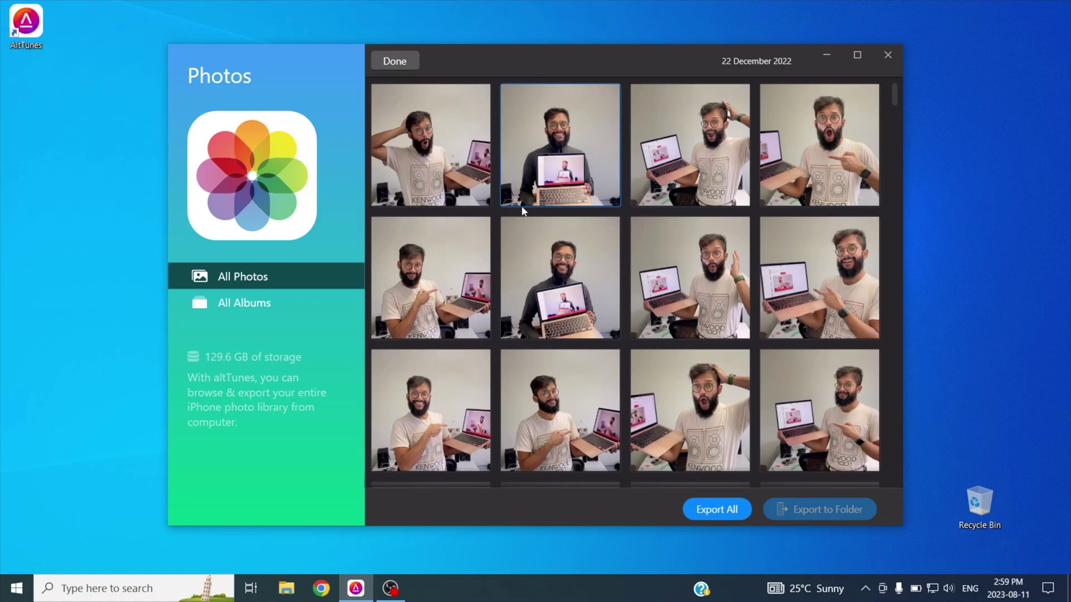
click(556, 171)
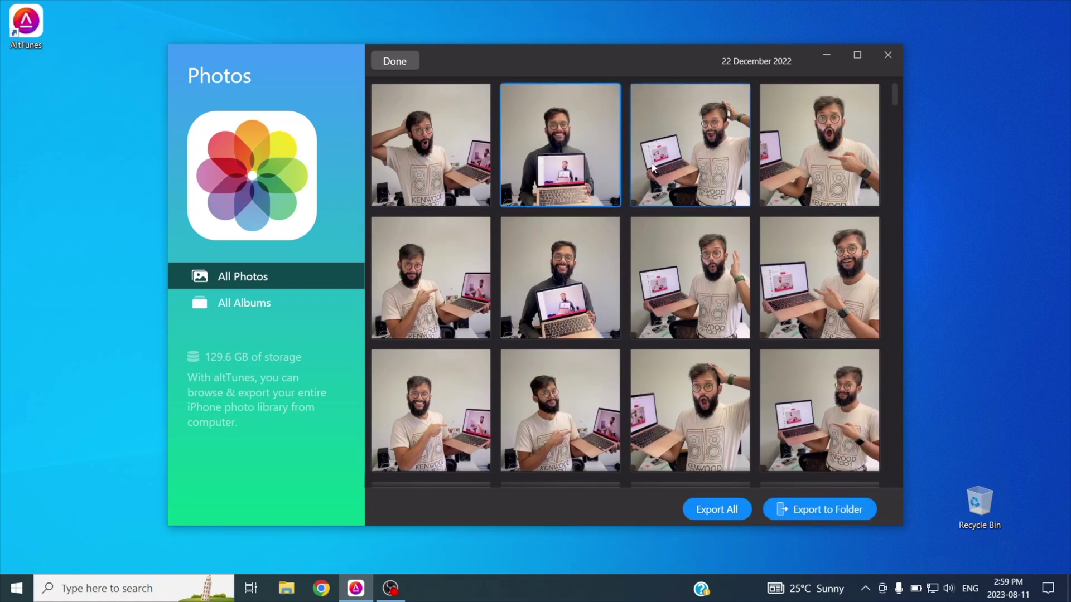
click(654, 167)
click(796, 179)
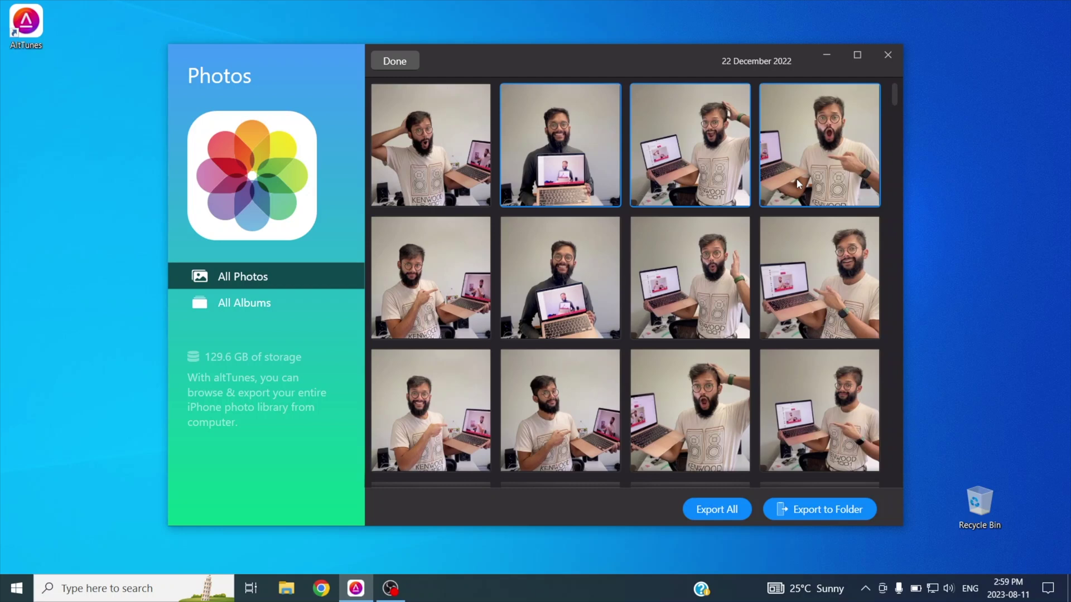
click(655, 420)
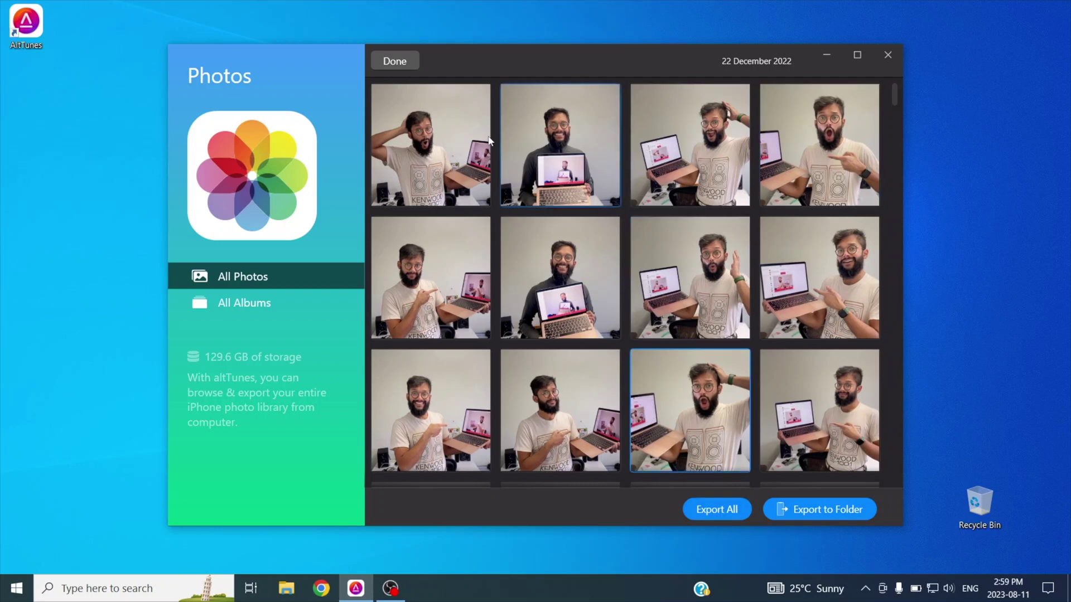
click(443, 269)
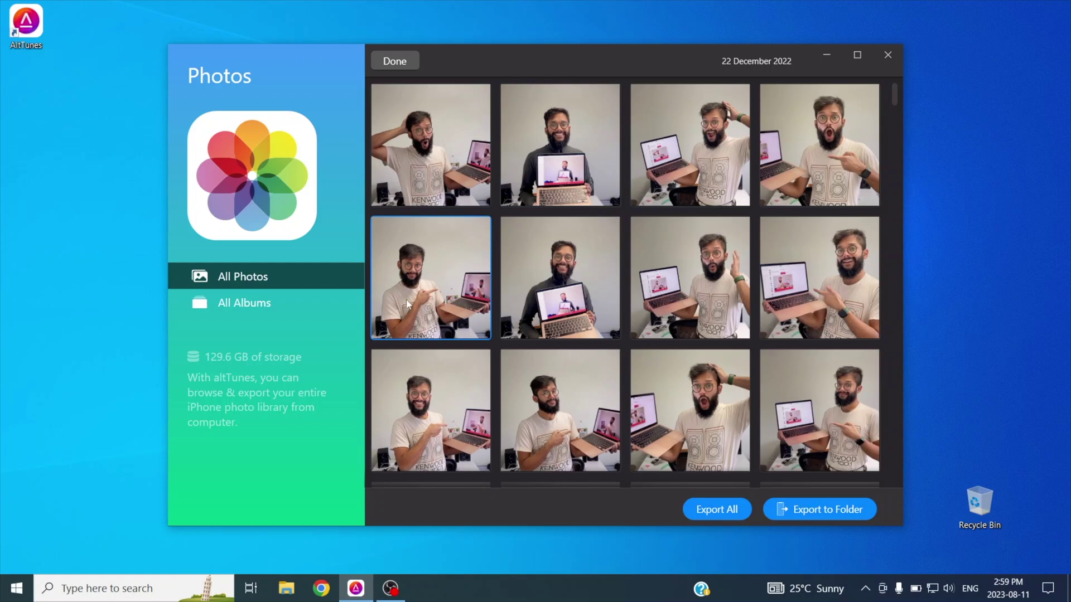
shift+click(592, 196)
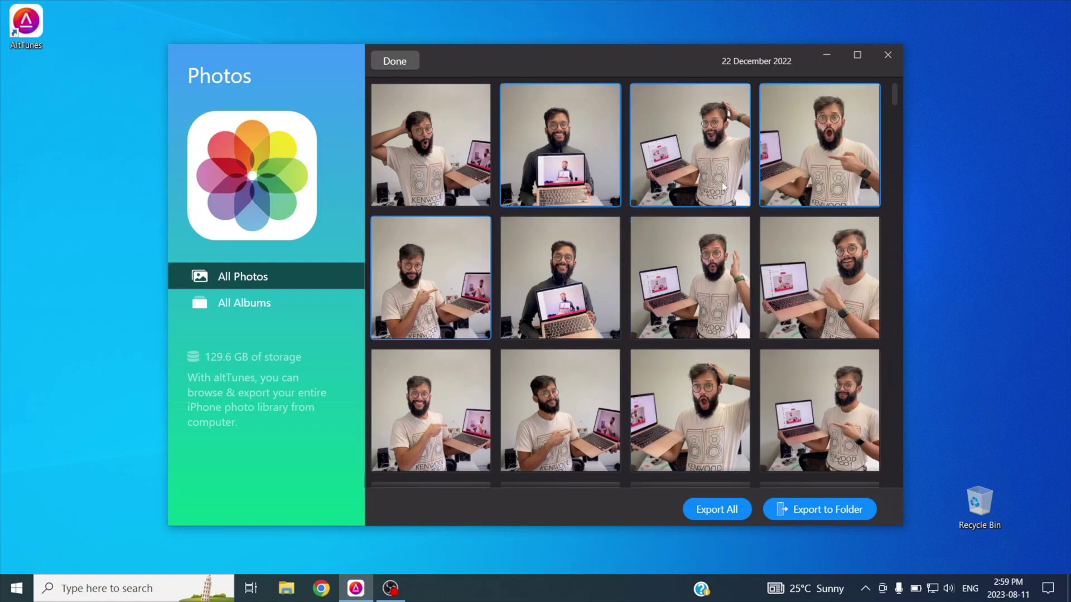
click(797, 510)
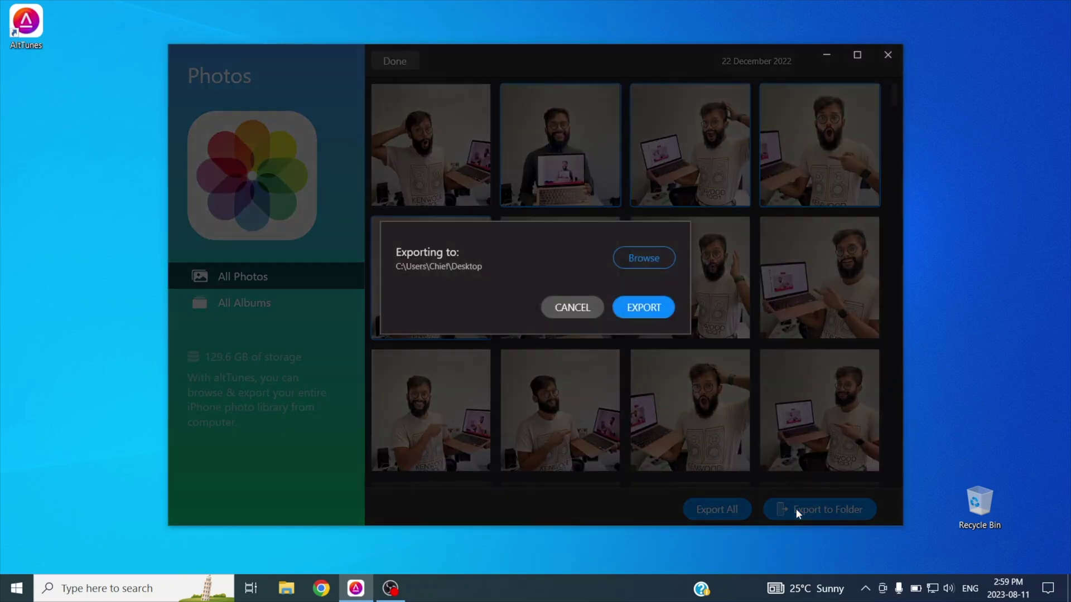
click(650, 308)
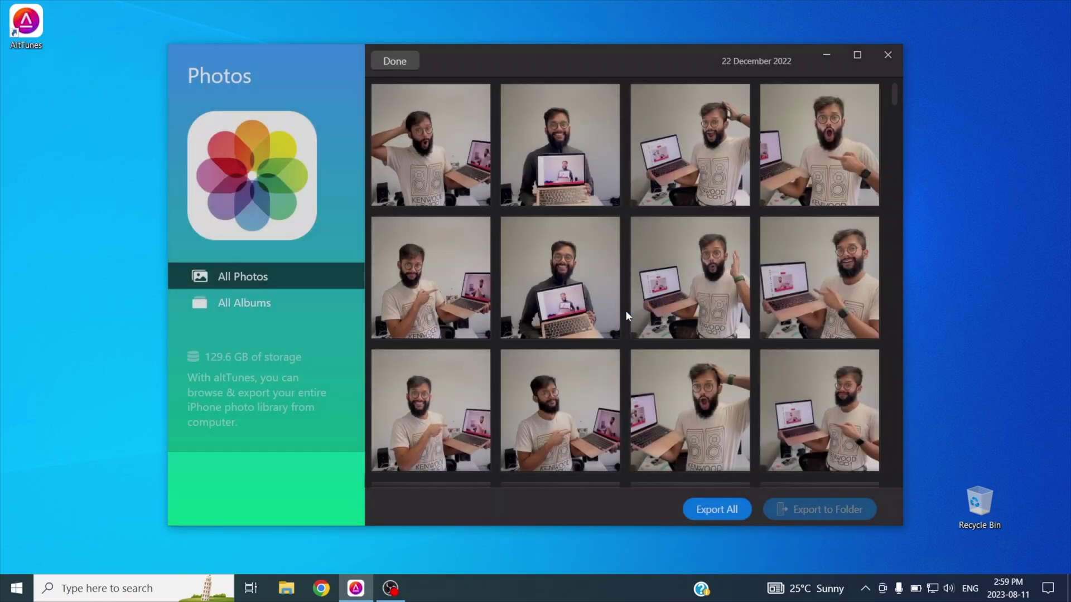